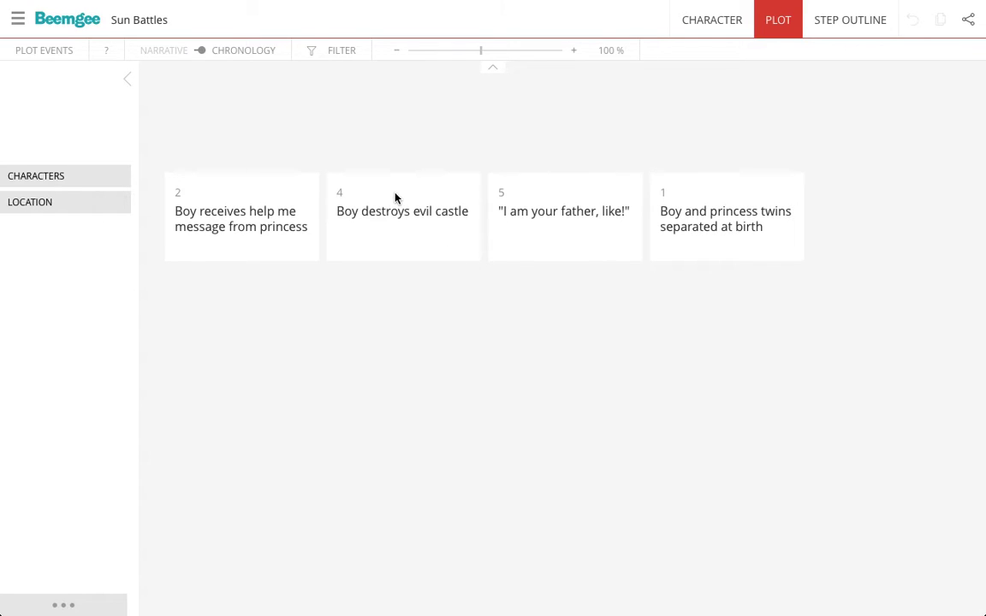
- Add an event card titled "Boy finds princess" directly after the "Boy destroys evil castle" card
mouse_move(396, 194)
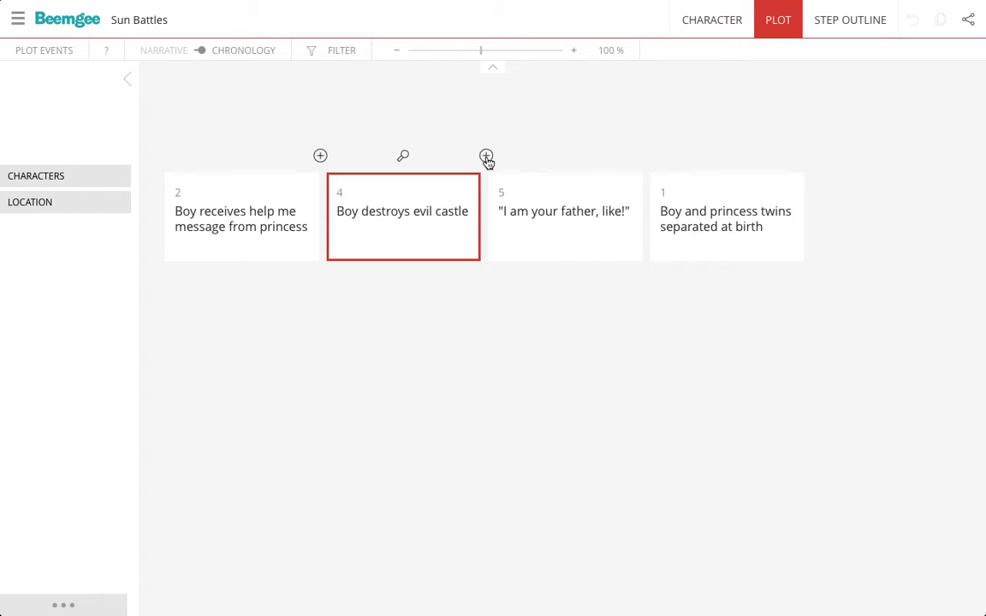
left_click(486, 156)
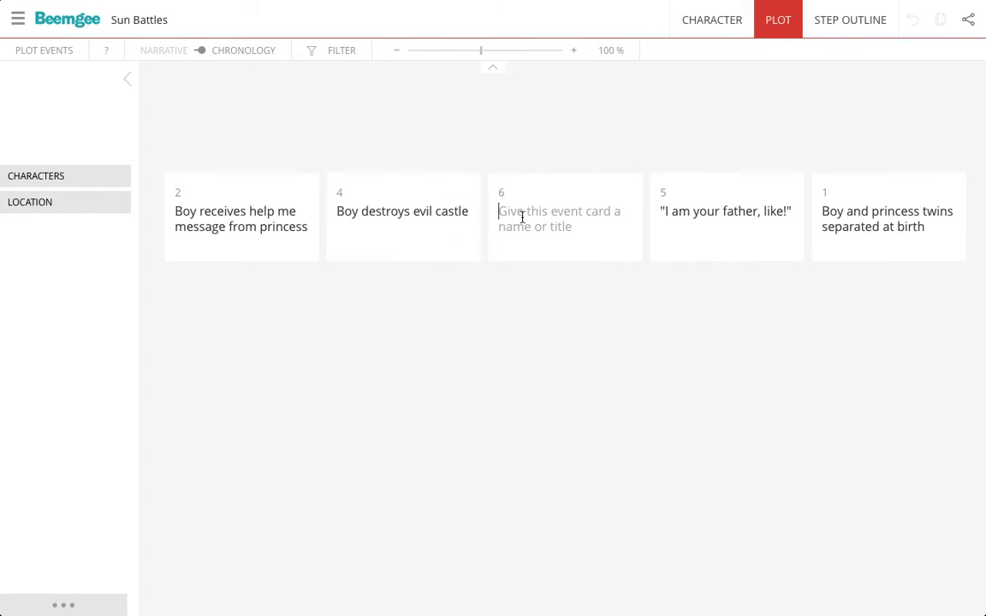
type("Boy")
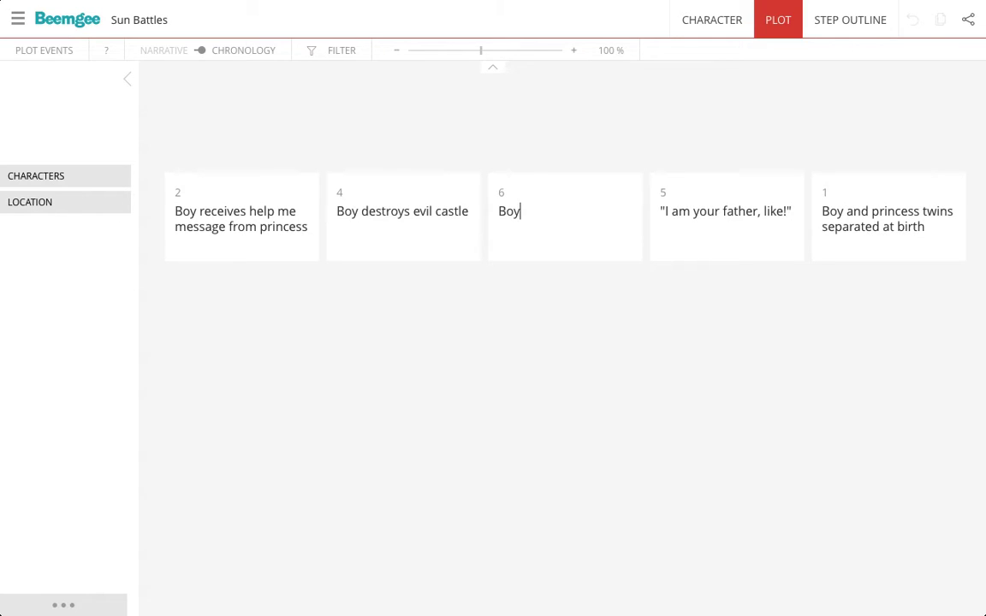
type(" finds princess")
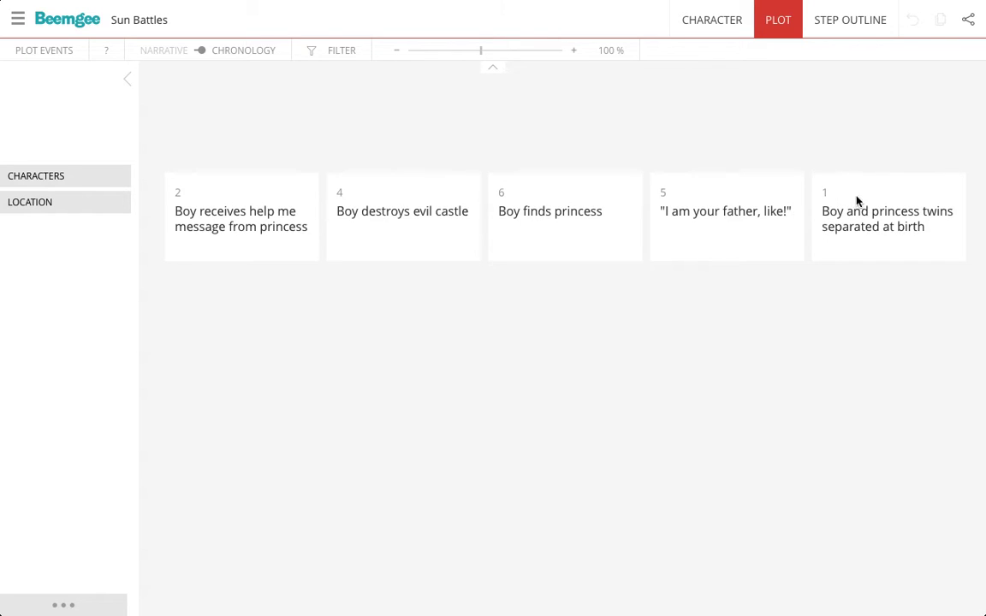
- Move the "Boy and princess twins separated at birth" card to the start of the chronology, and switch the plot to narrative order
mouse_move(894, 193)
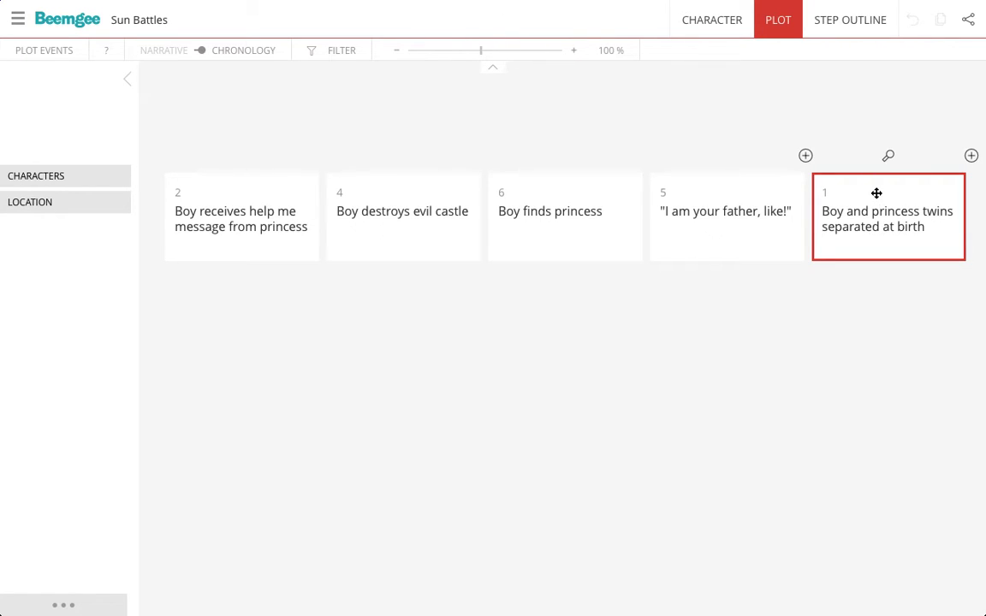
left_click_drag(874, 193, 176, 187)
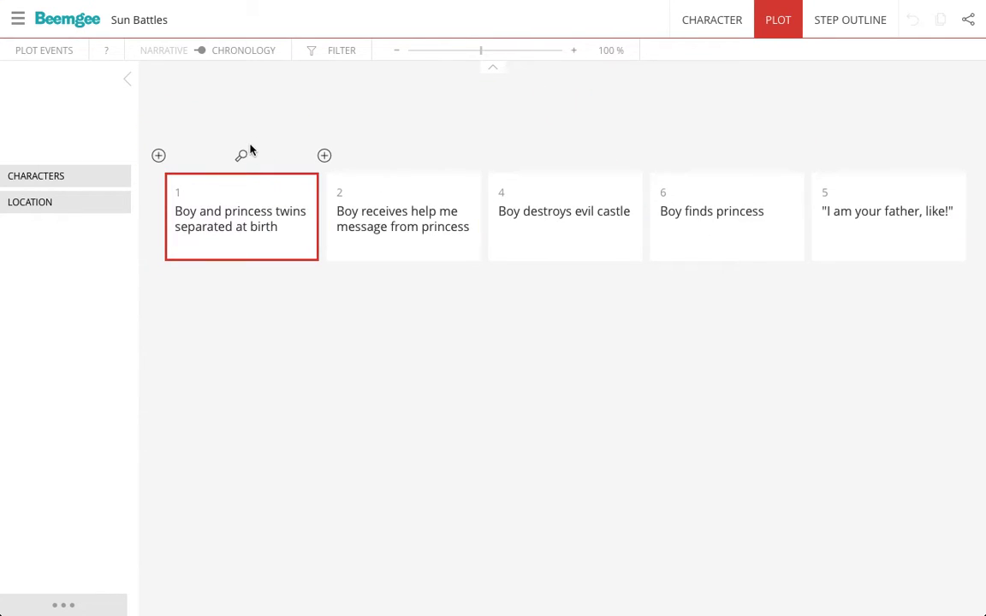
left_click(201, 51)
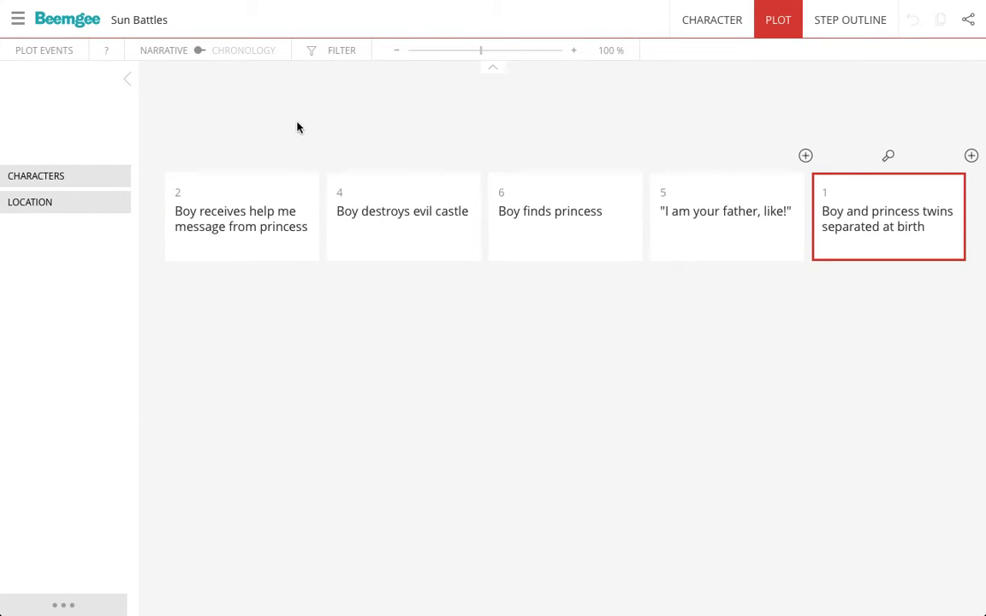
left_click(198, 53)
left_click(201, 53)
- Show the character attribute for the plot events and add the characters Olaf and Layer
left_click(56, 176)
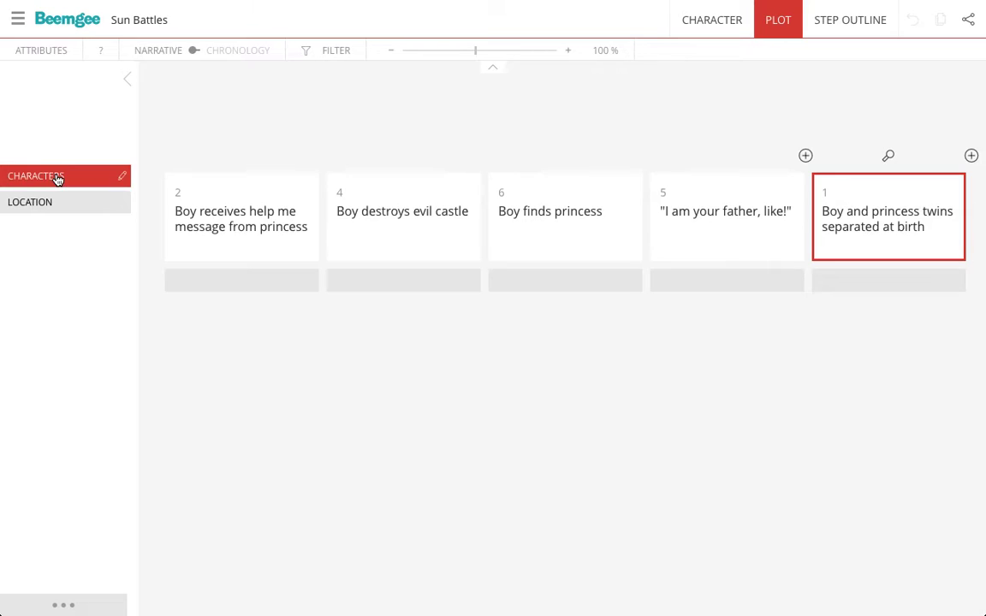
left_click(121, 176)
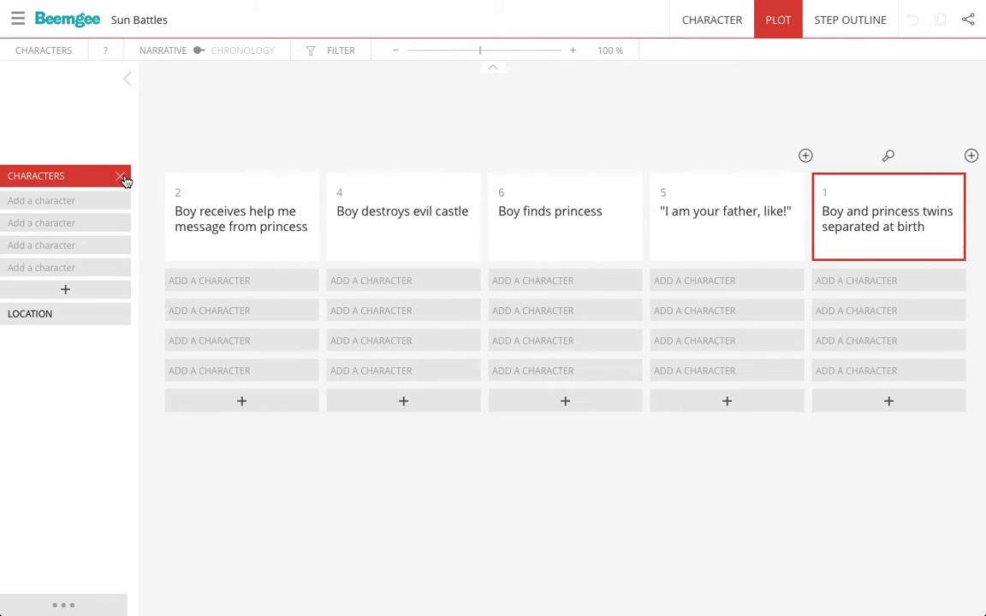
left_click(23, 202)
type("Olaf")
key("Return")
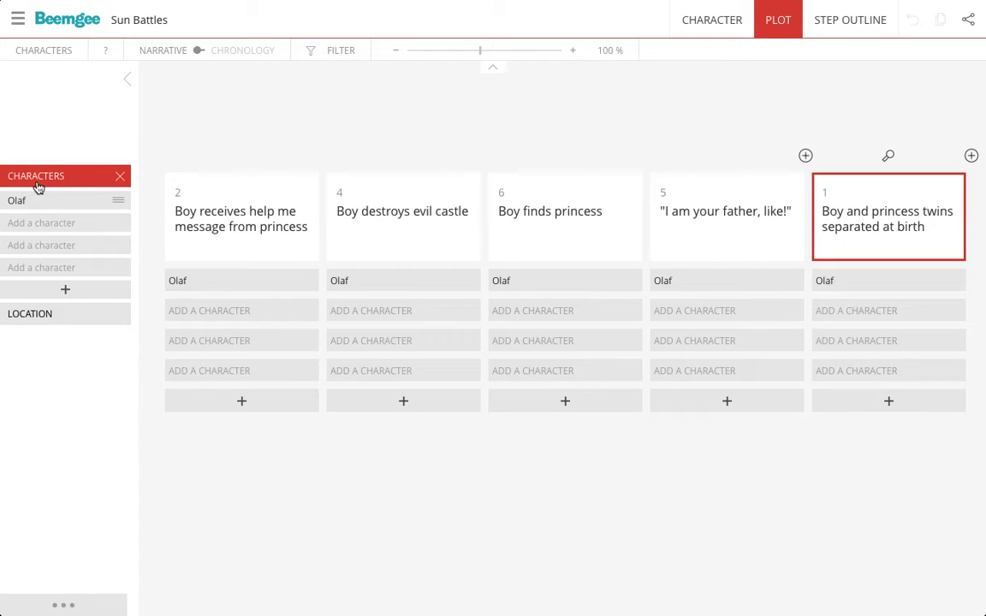
left_click(13, 221)
type("Layer")
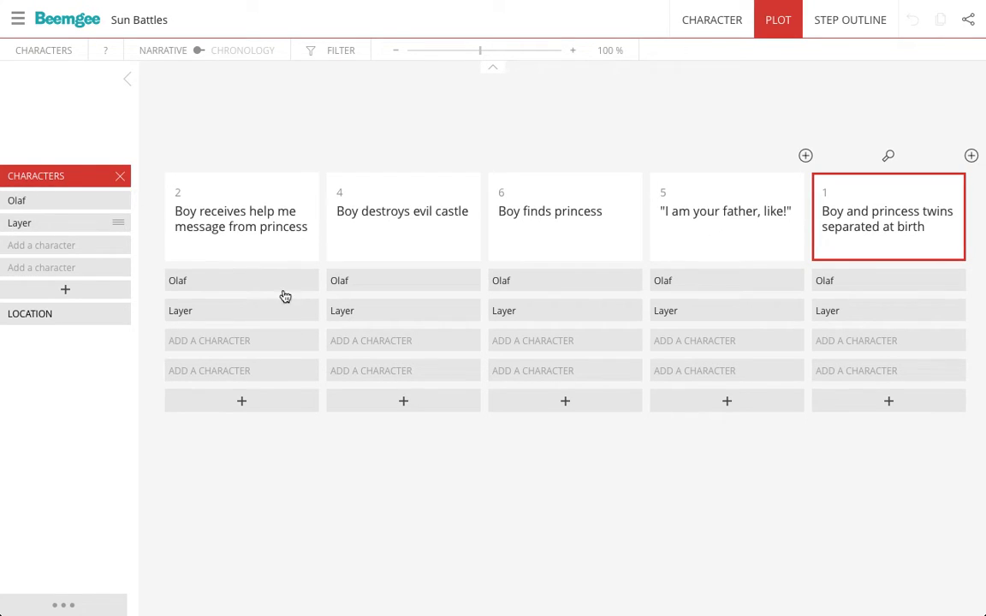
- Assign Olaf to the help message, "Boy finds princess" and father events, and Layer to the castle and father events, and hide the character rows
left_click(235, 288)
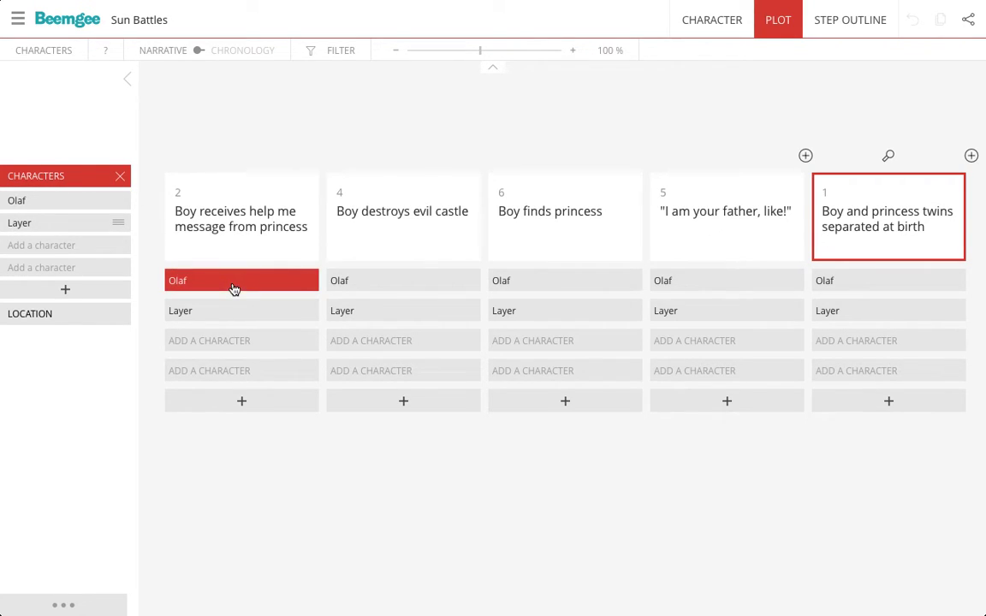
left_click(384, 312)
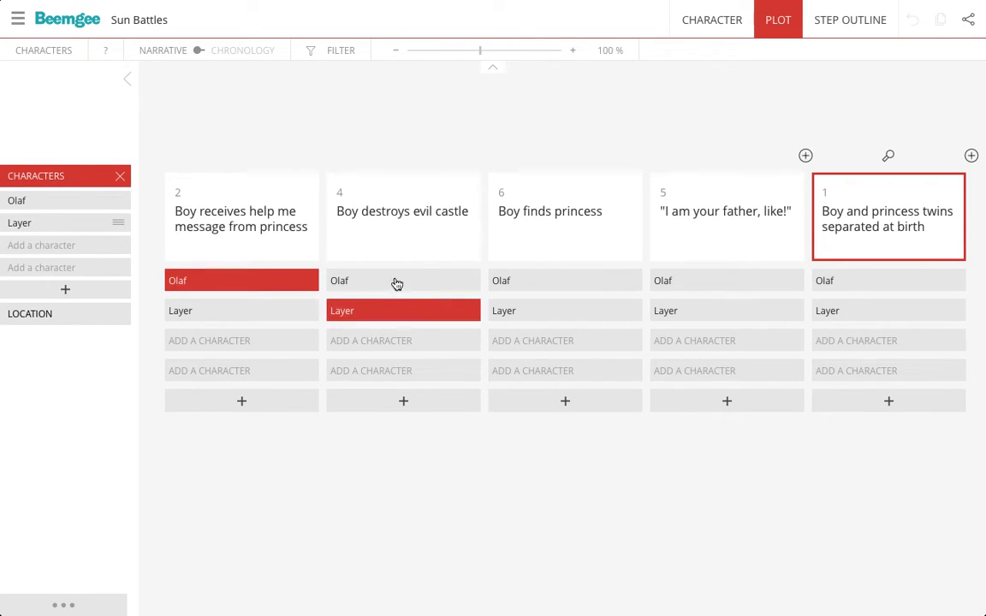
left_click(541, 286)
left_click(683, 289)
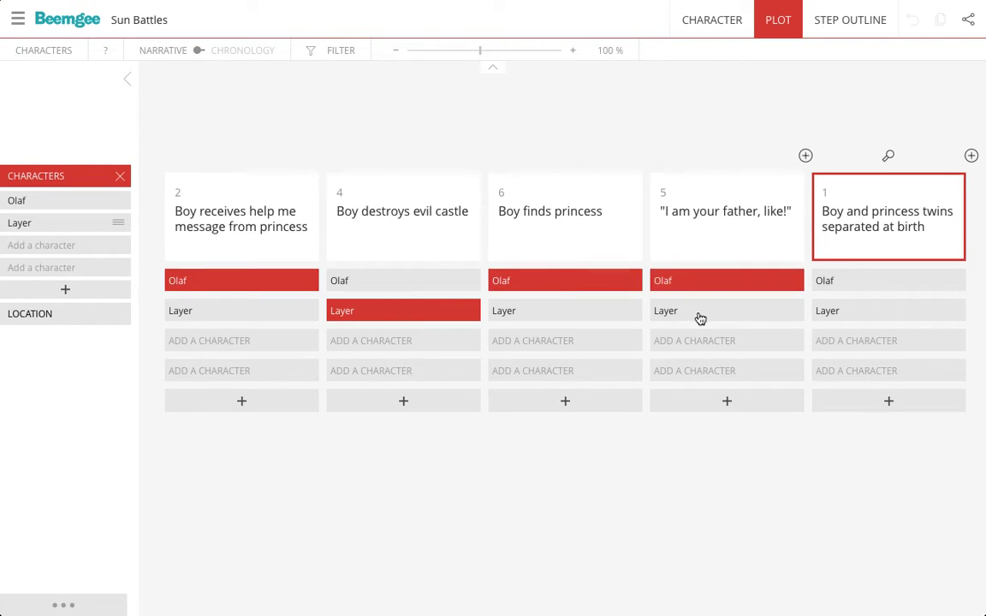
left_click(700, 317)
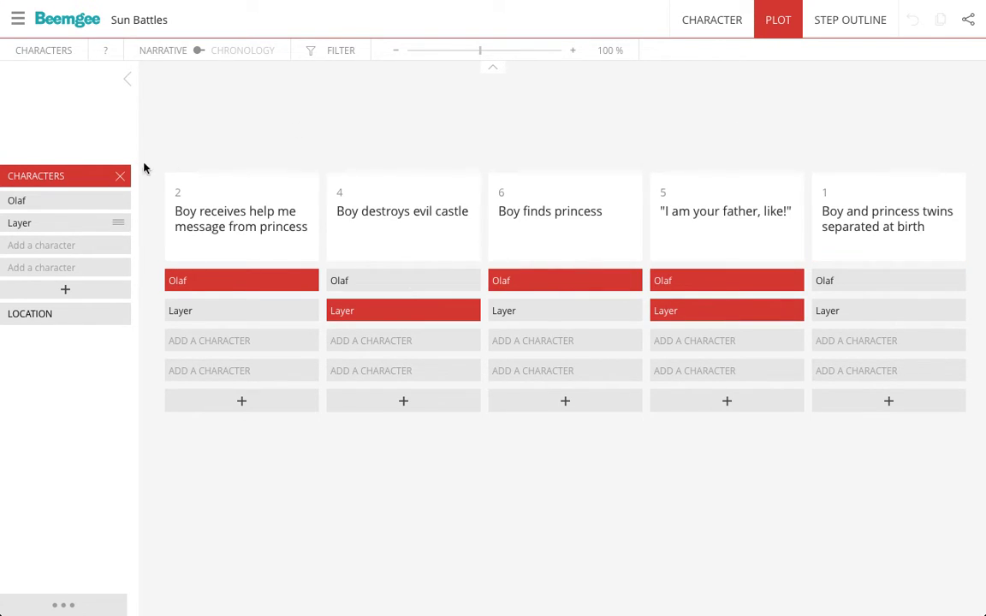
left_click(77, 178)
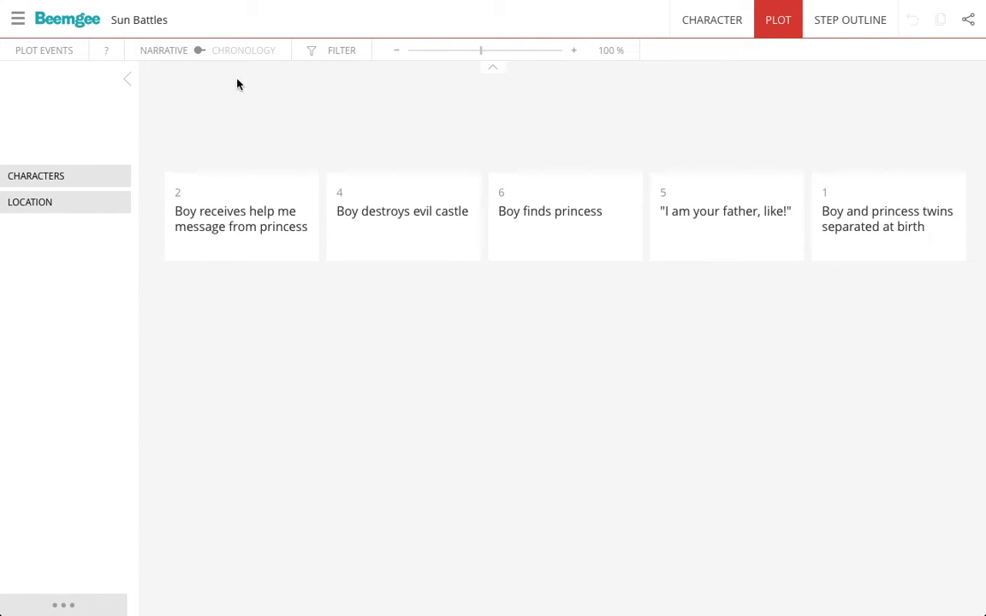
- Filter the plot so that only the event cards featuring Olaf are shown
left_click(340, 53)
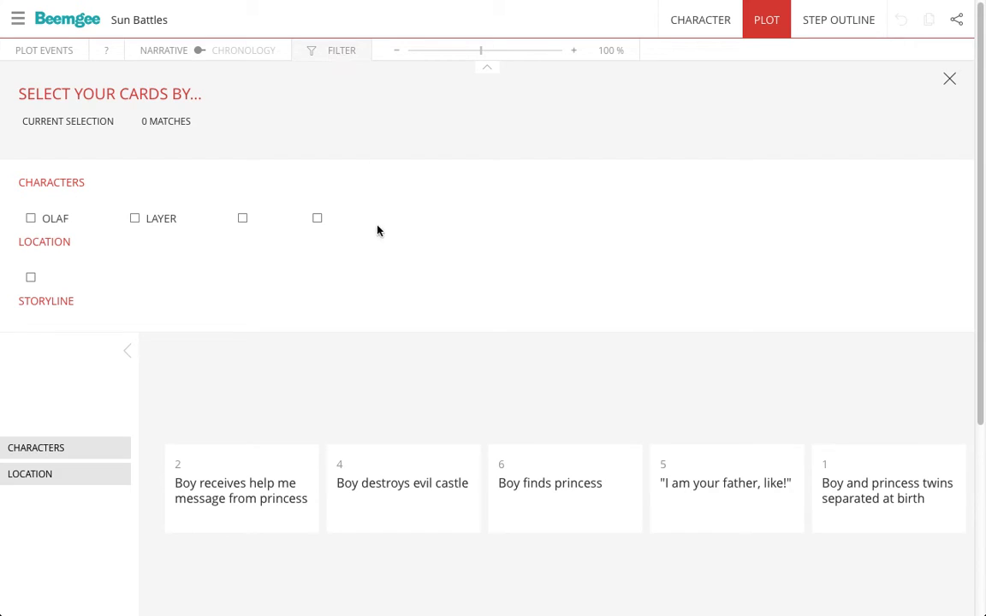
left_click(31, 219)
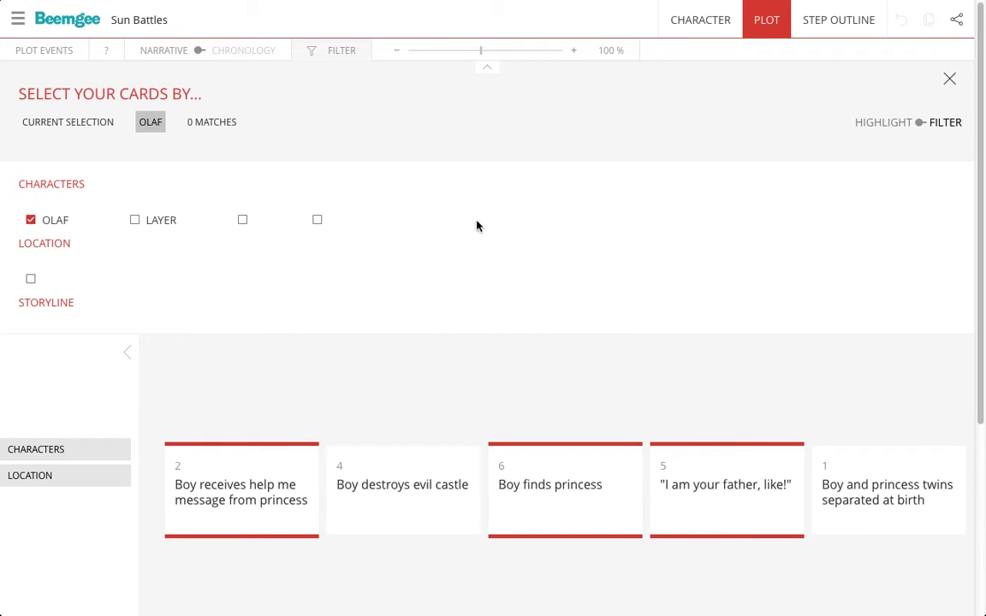
left_click(921, 125)
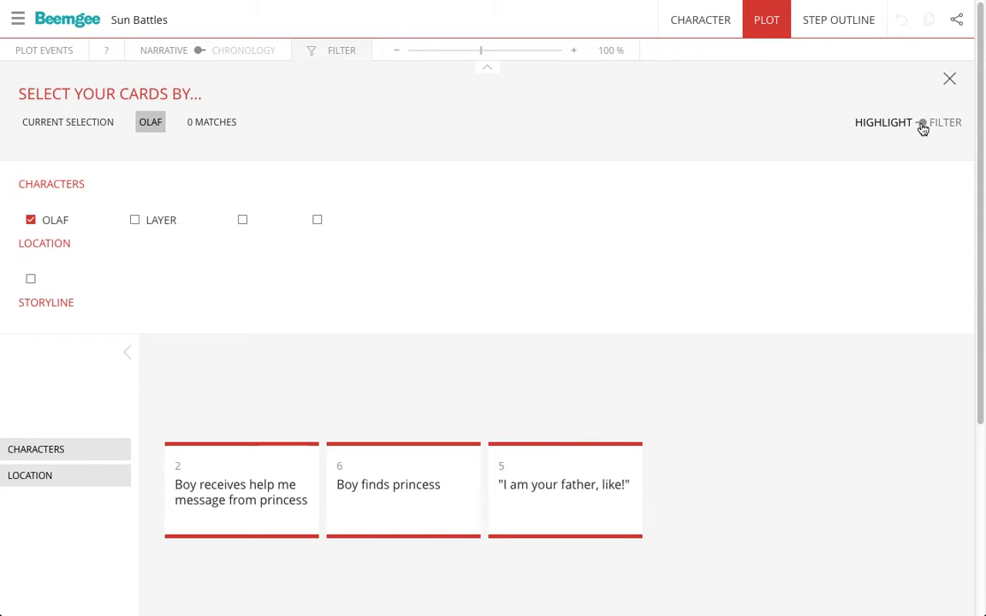
left_click(951, 82)
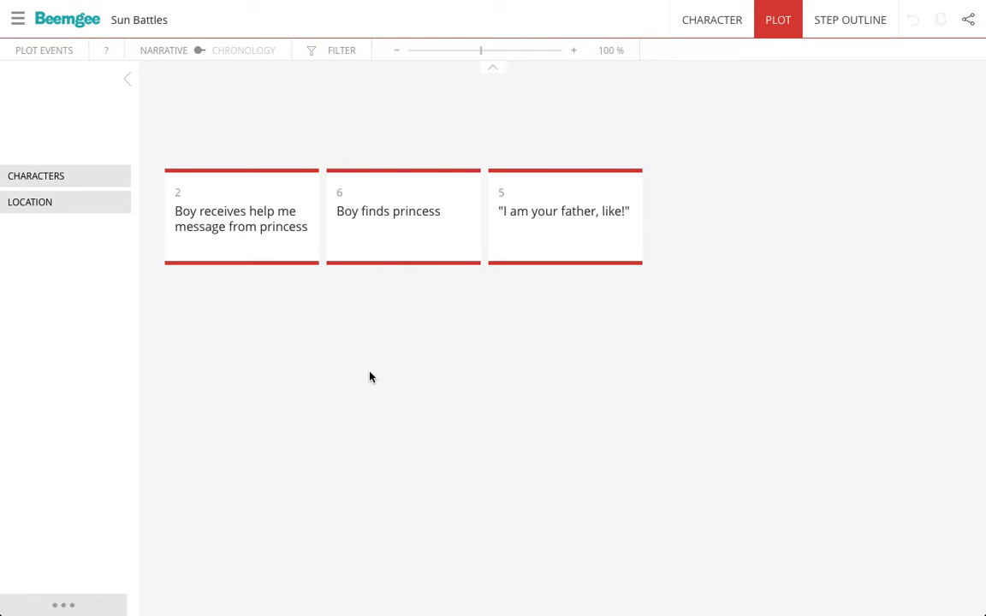
- Enable the Storylines attribute for the plot in the attribute selection
left_click(72, 607)
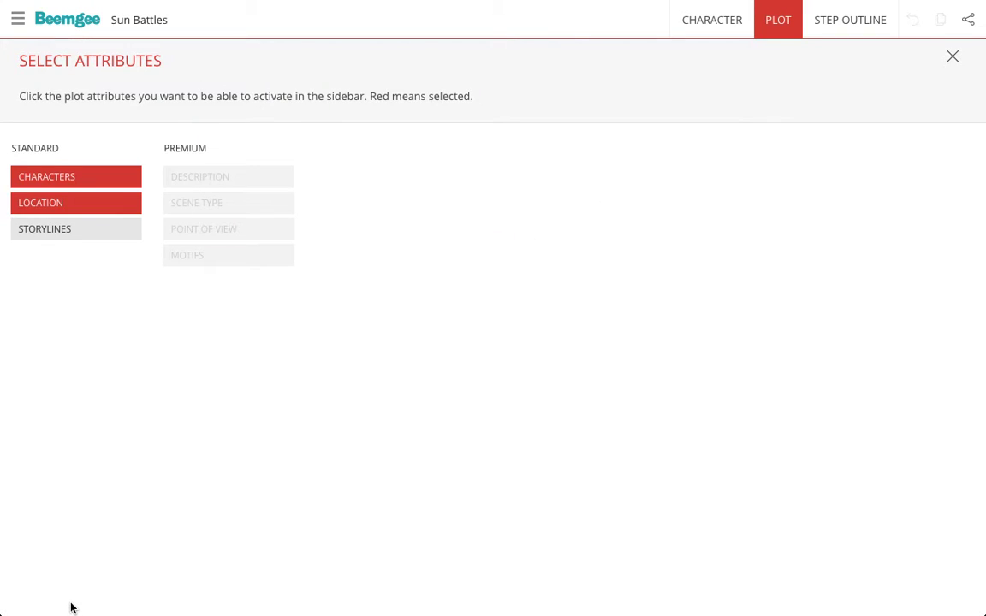
left_click(74, 231)
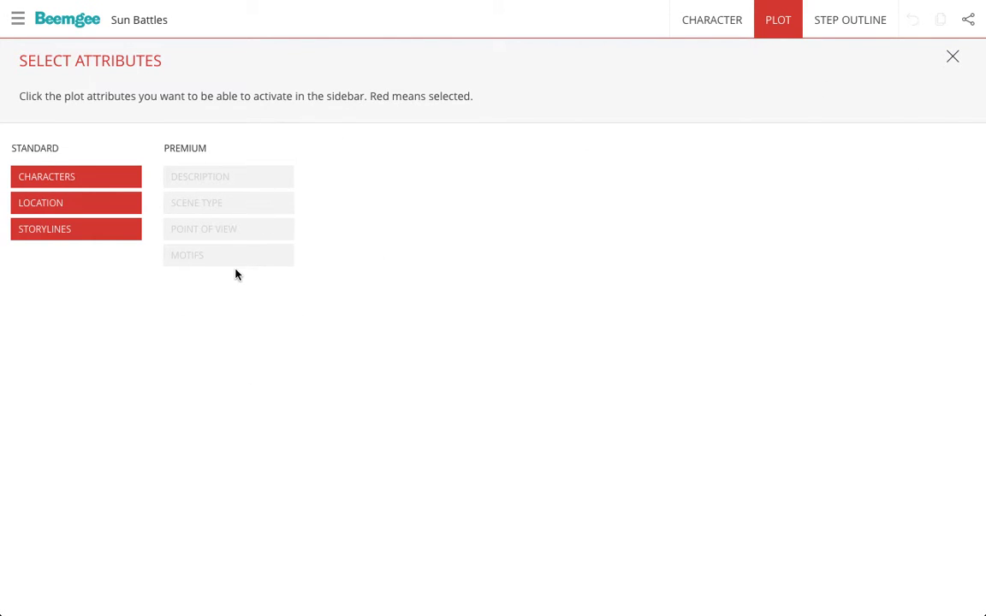
left_click(953, 57)
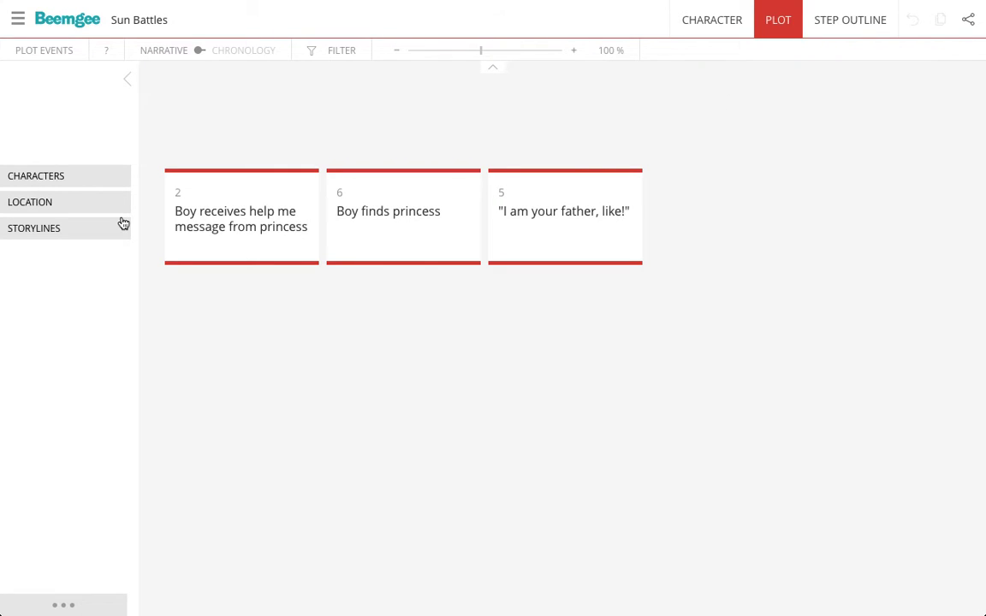
- Show the storylines for the plot events, add two storylines and rename the second one as "Layer's story"
left_click(62, 231)
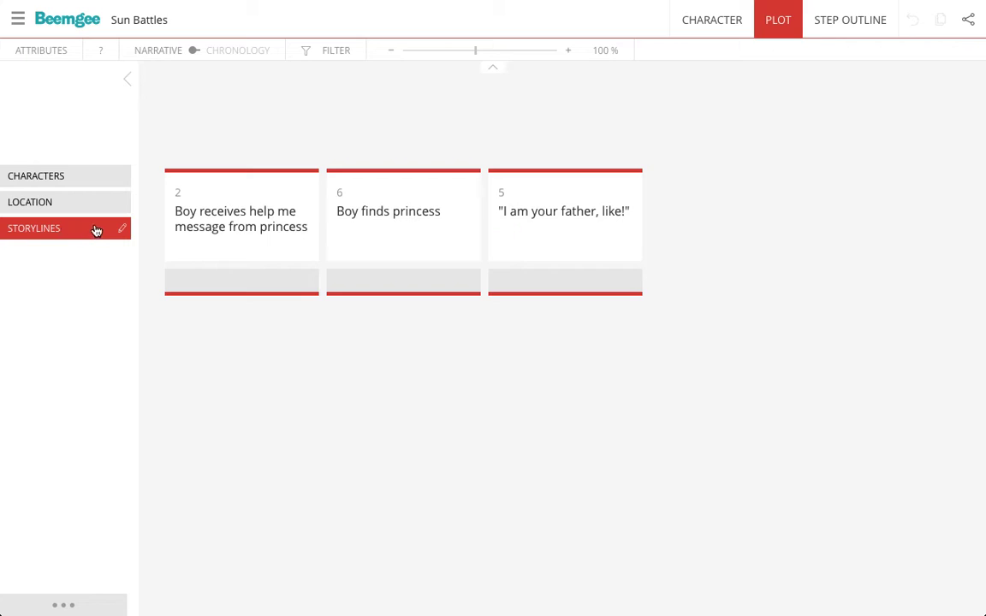
left_click(121, 229)
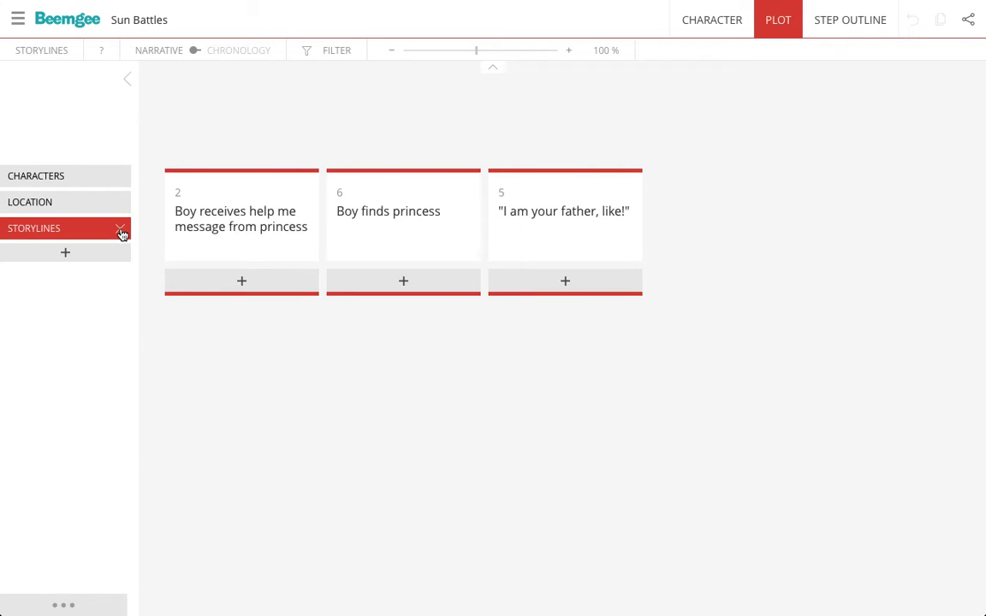
left_click(69, 254)
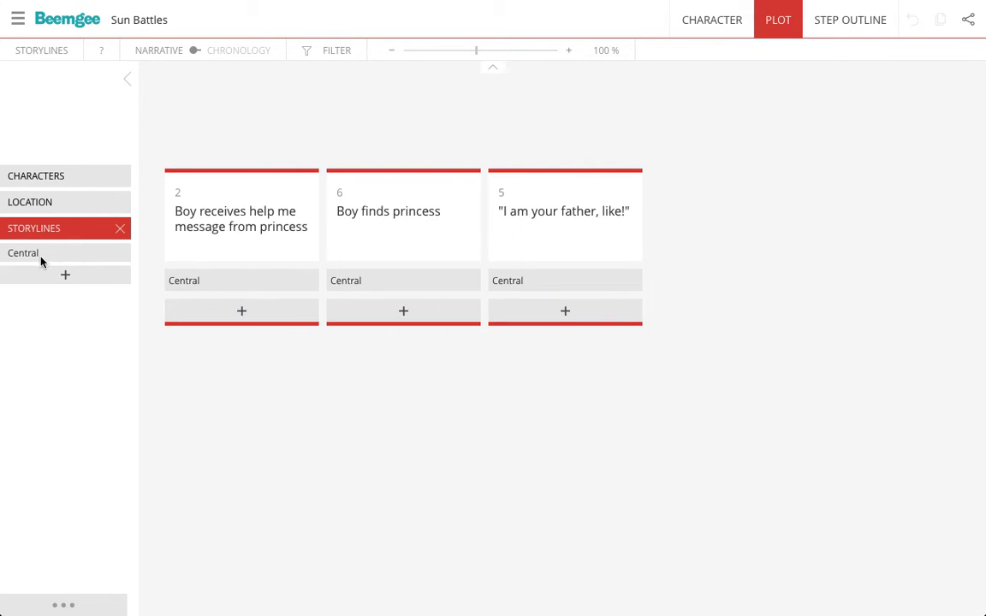
left_click(66, 275)
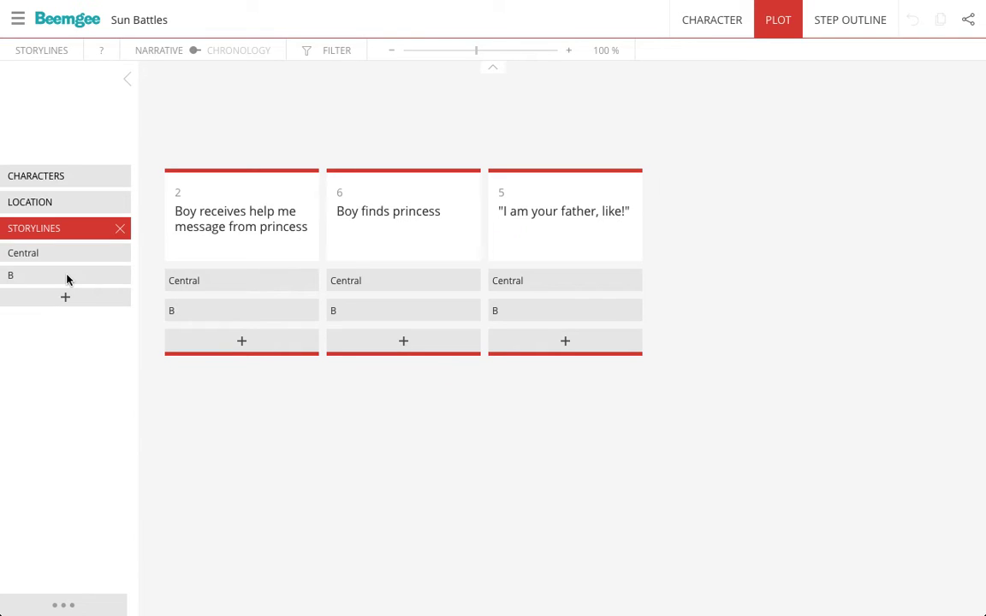
left_click(44, 275)
key("BackSpace")
type("Layer's")
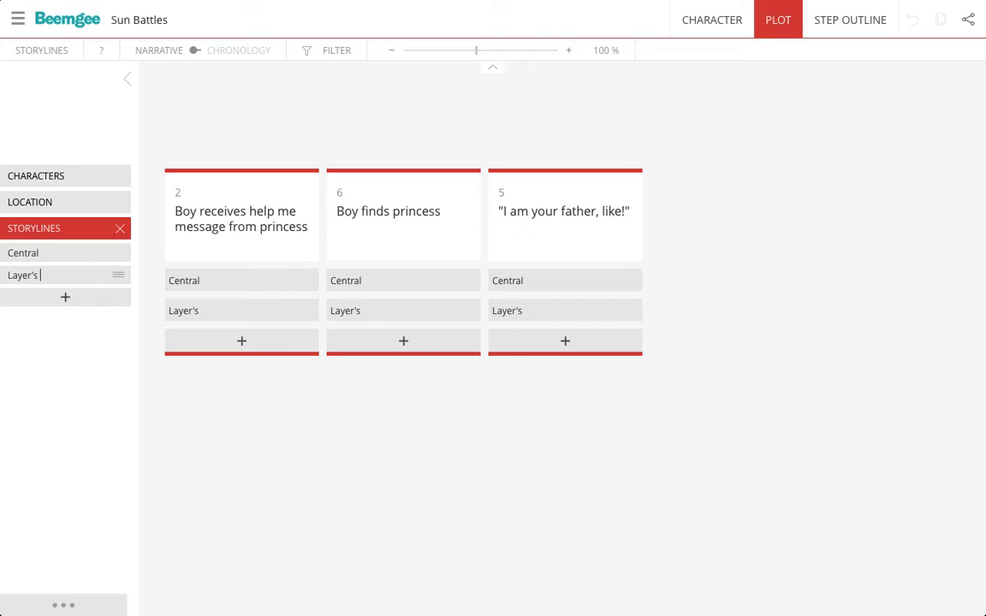
type(" story")
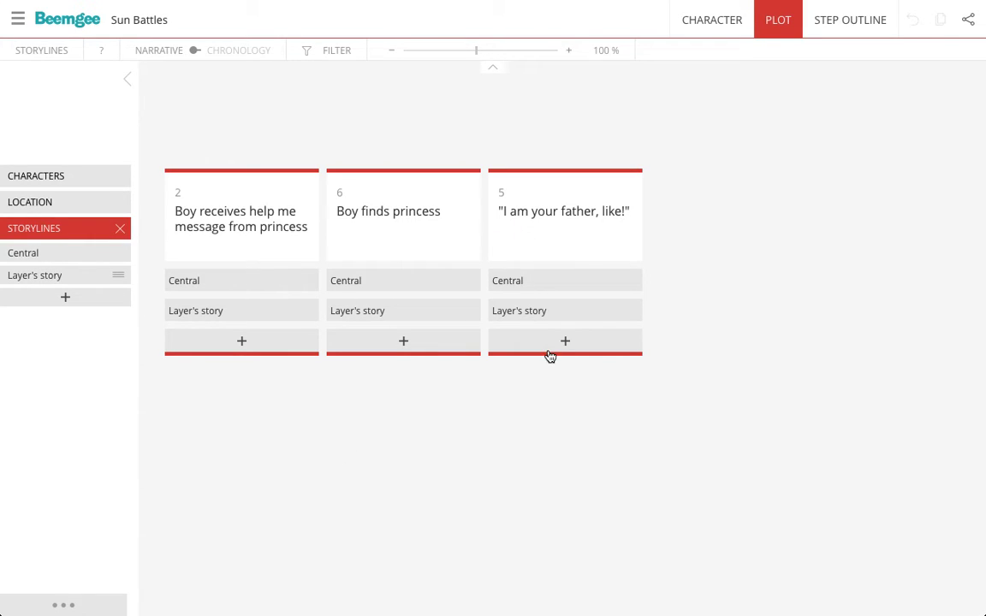
left_click(313, 57)
left_click(947, 79)
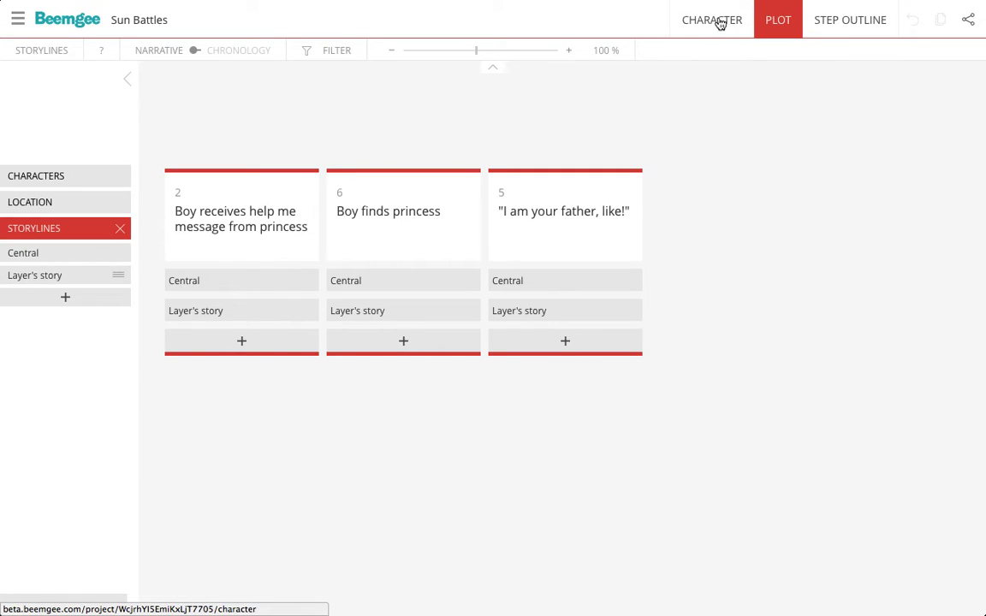
- Open Olaf's character questions and answer his external problem with "He's hungry"
left_click(709, 23)
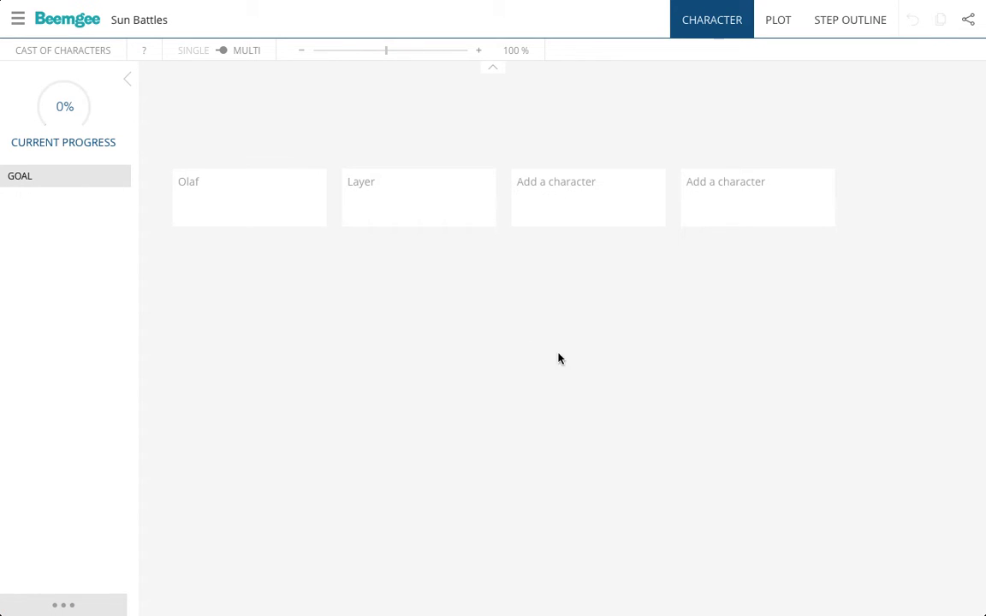
left_click(243, 185)
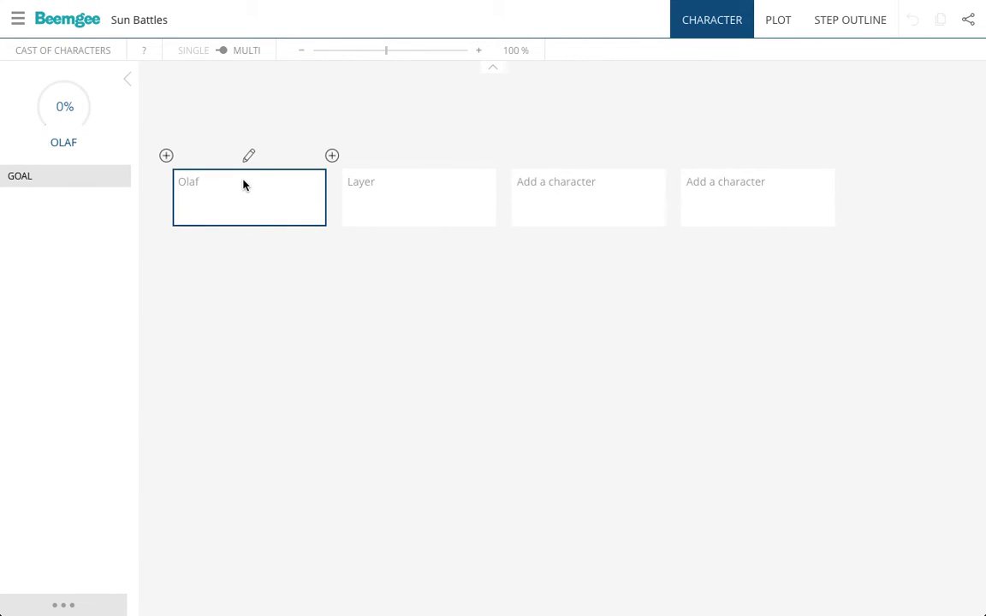
left_click(250, 157)
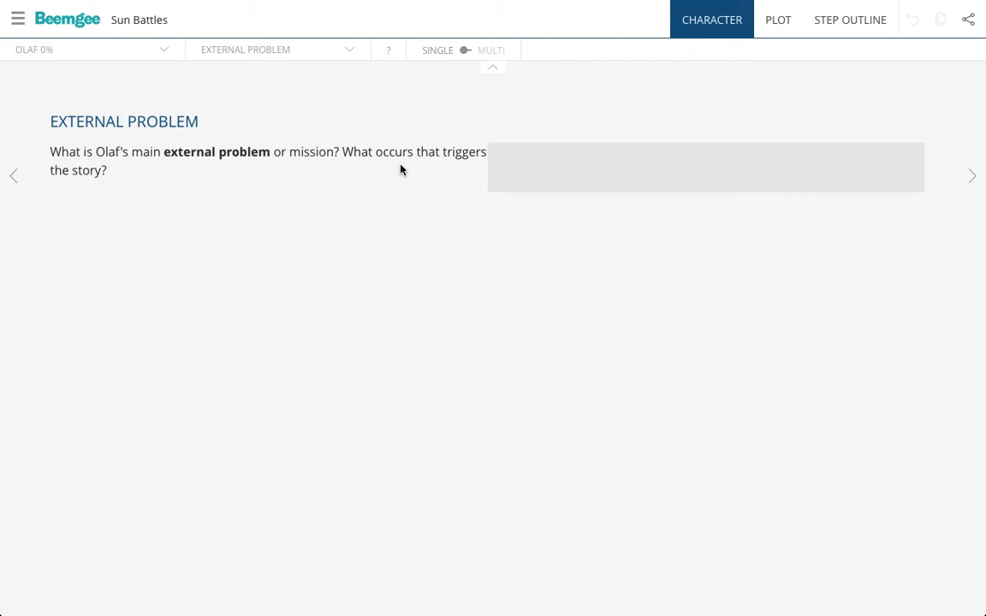
left_click(552, 166)
type("He's hungry")
- Advance through Olaf's character questions, past his want, to the McGuffin question
left_click(973, 179)
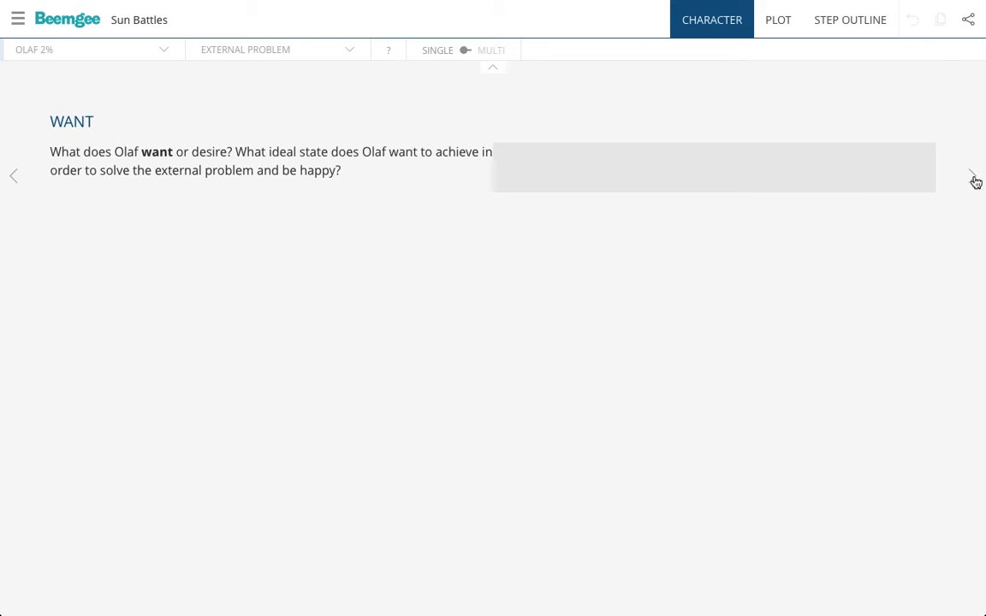
left_click(973, 178)
left_click(974, 179)
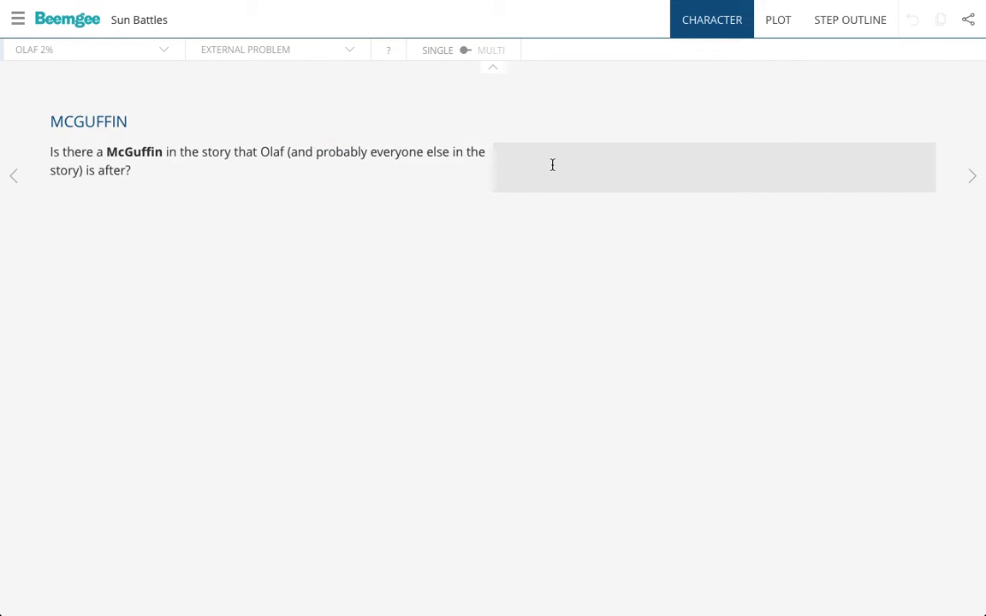
- Advance to Olaf's task question and read the help explanation of what a character's task is
left_click(971, 182)
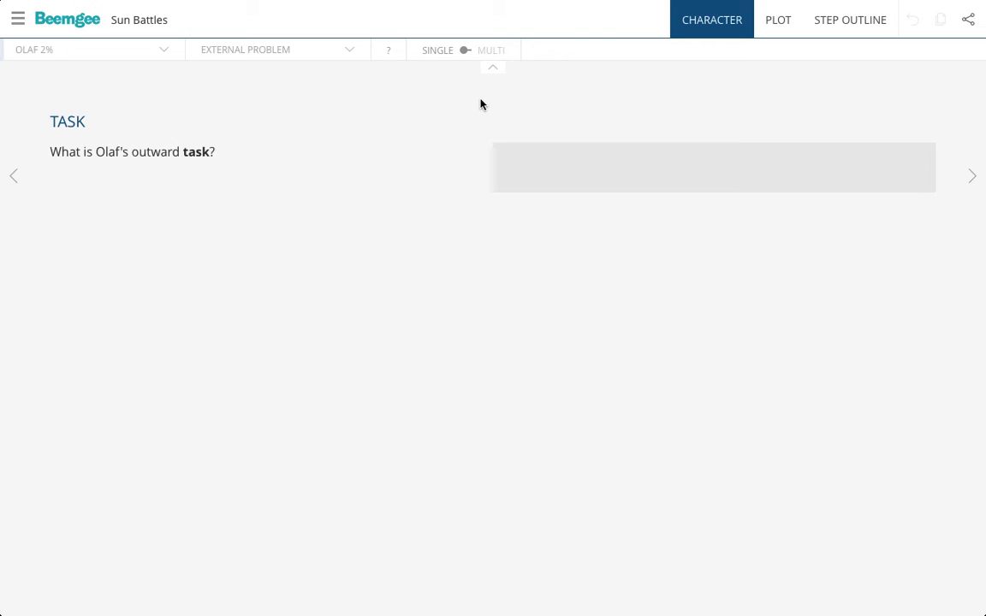
left_click(392, 56)
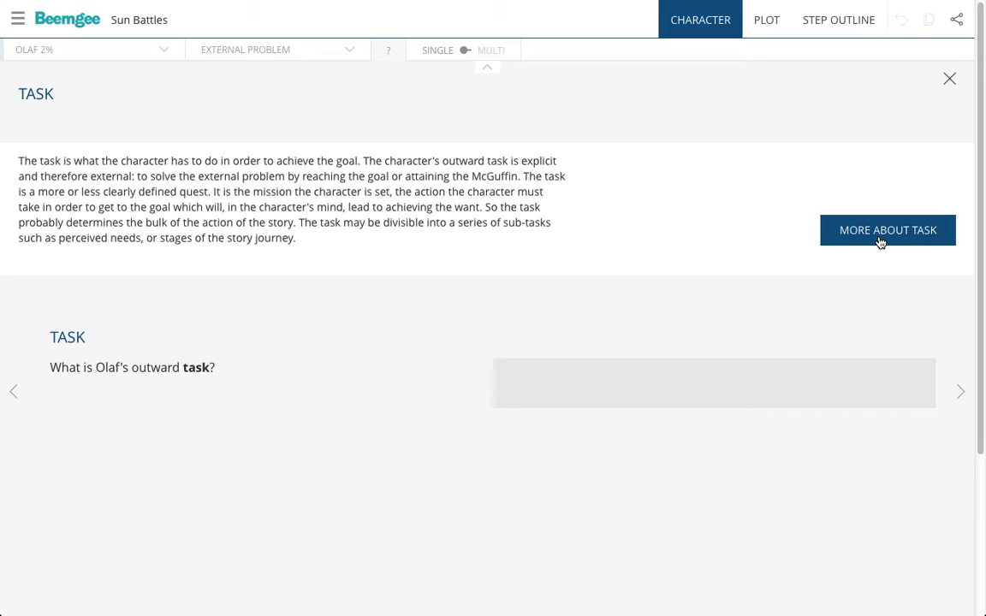
left_click(950, 81)
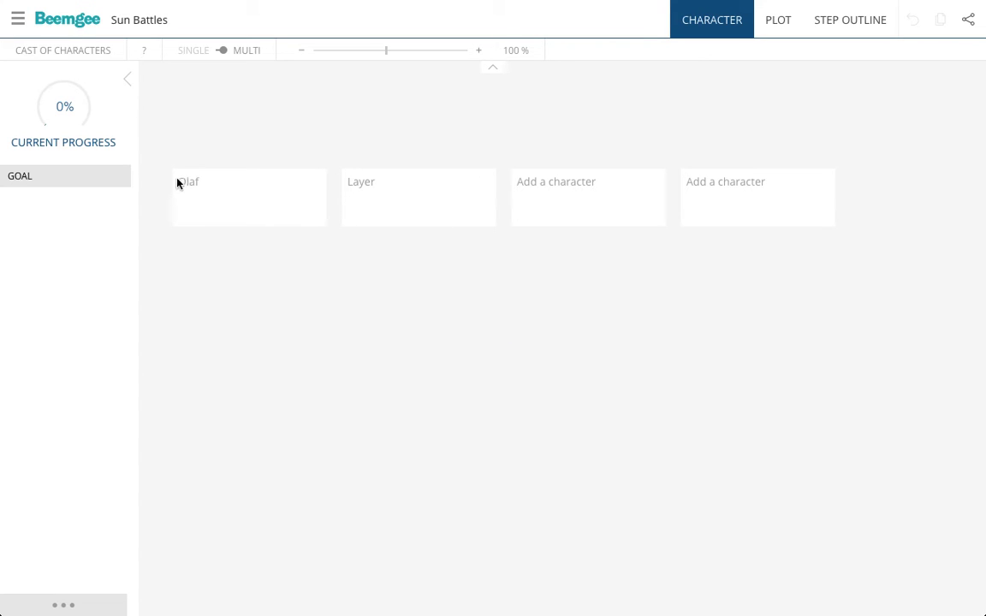
- Enable the External Problem, Want, McGuffin, Task, Perceived Need, Action and Stake attributes for the characters in the attribute selection
left_click(81, 608)
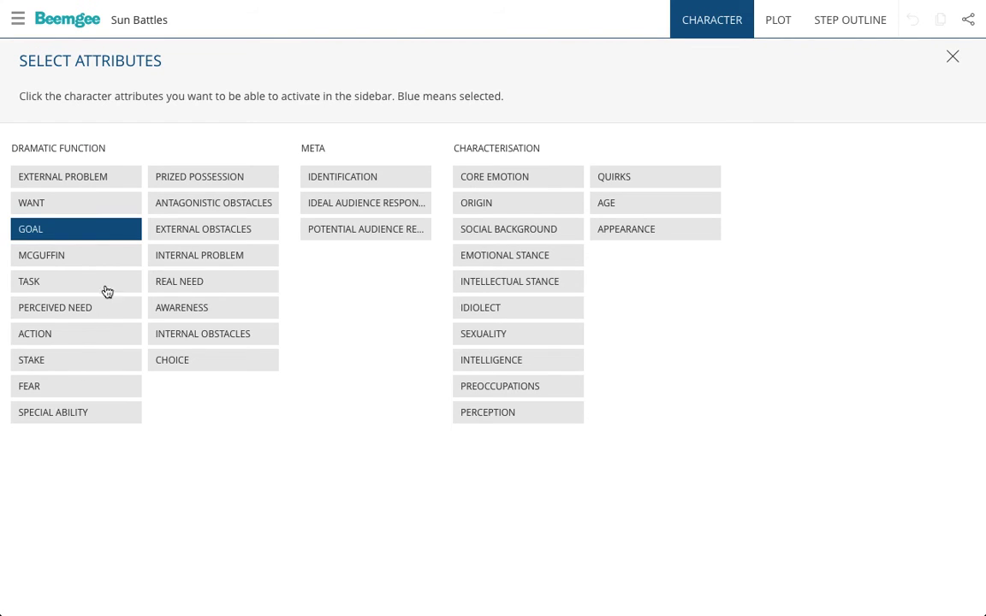
left_click(47, 209)
left_click(73, 178)
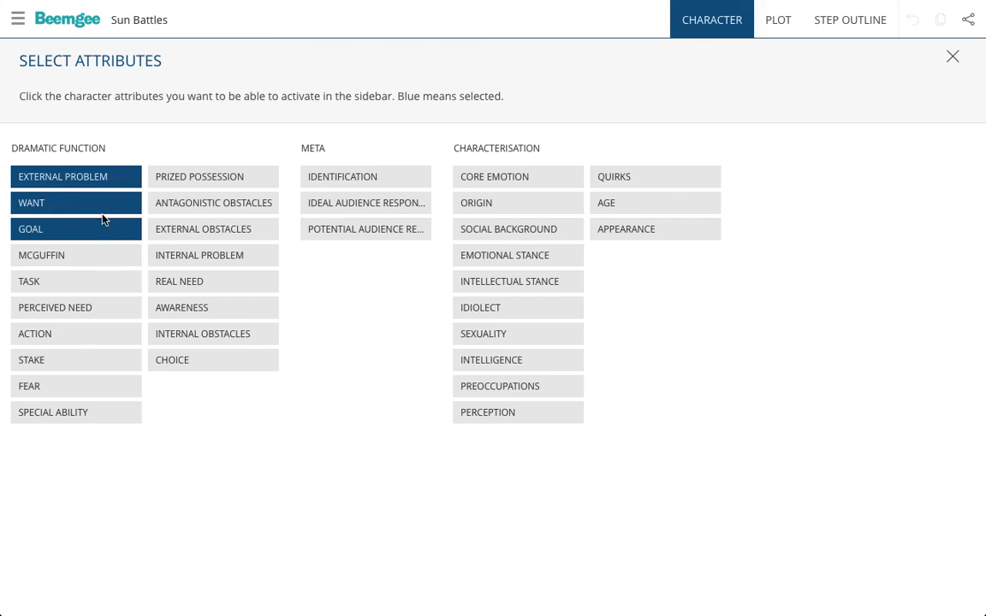
left_click(65, 257)
left_click(64, 276)
left_click(62, 304)
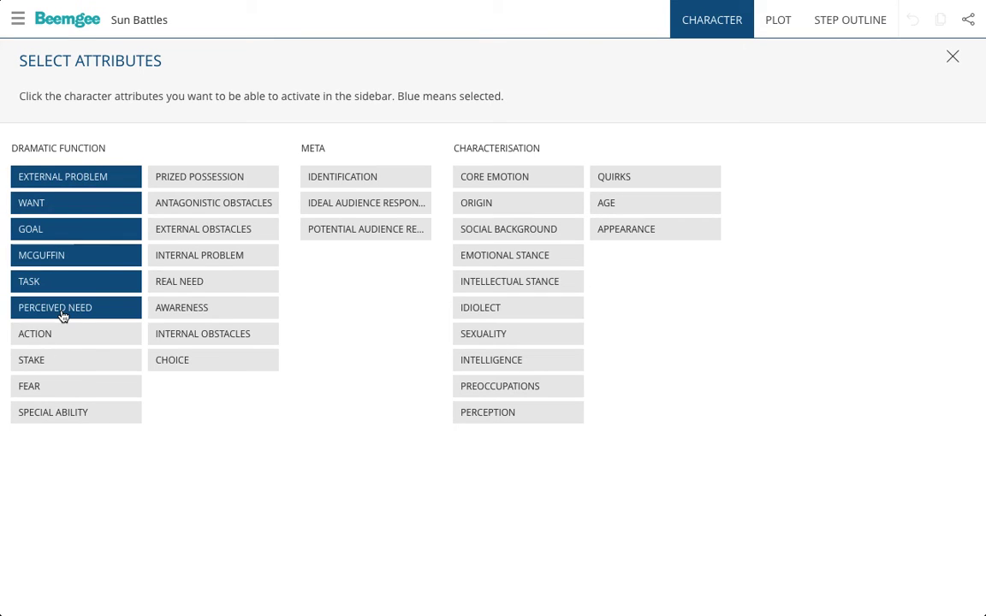
left_click(68, 330)
left_click(71, 370)
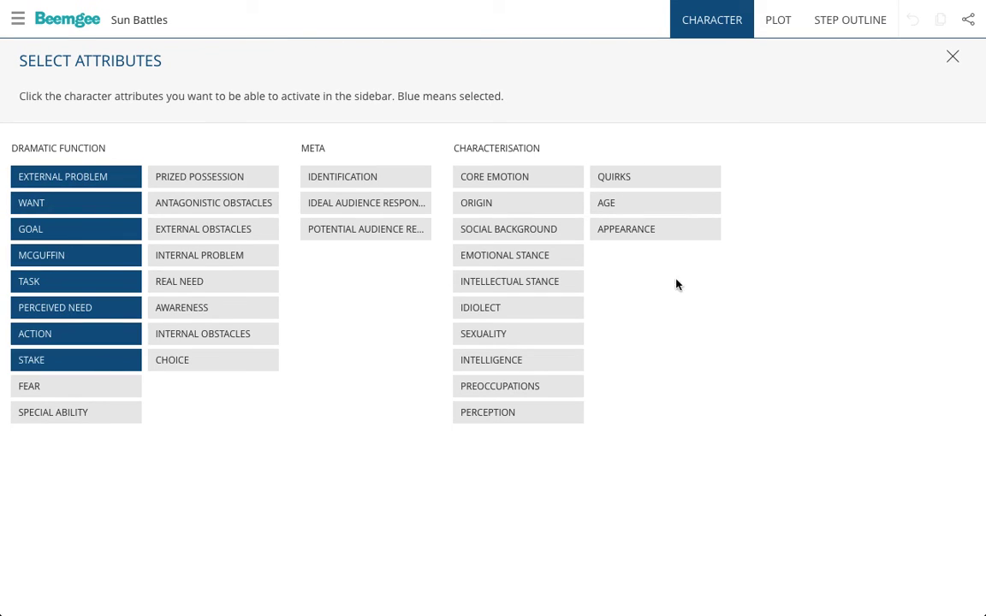
left_click(953, 57)
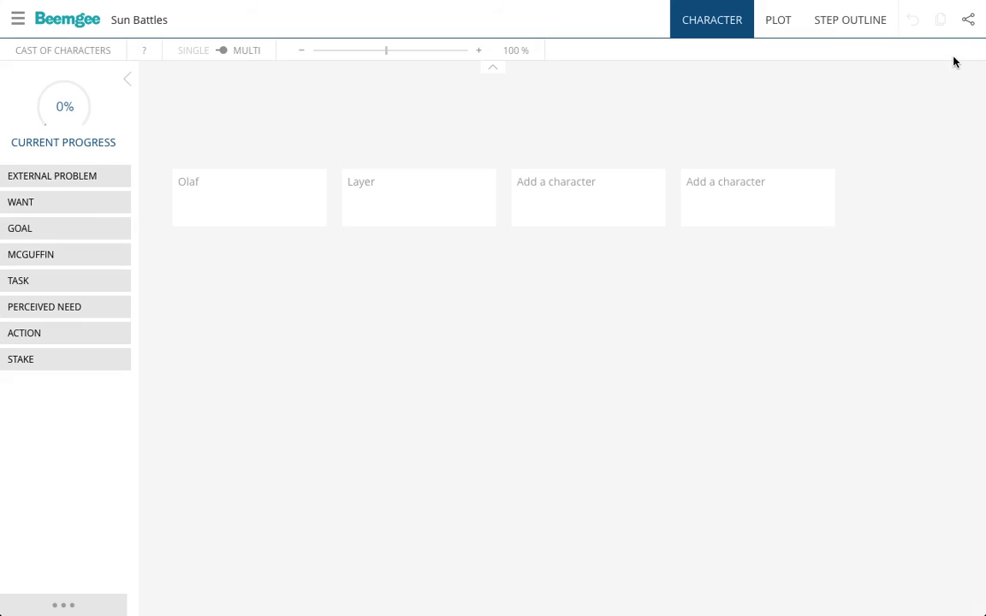
- Show the external problem for all characters, make it editable and enter "He's thirsty" as Layer's external problem
left_click(70, 177)
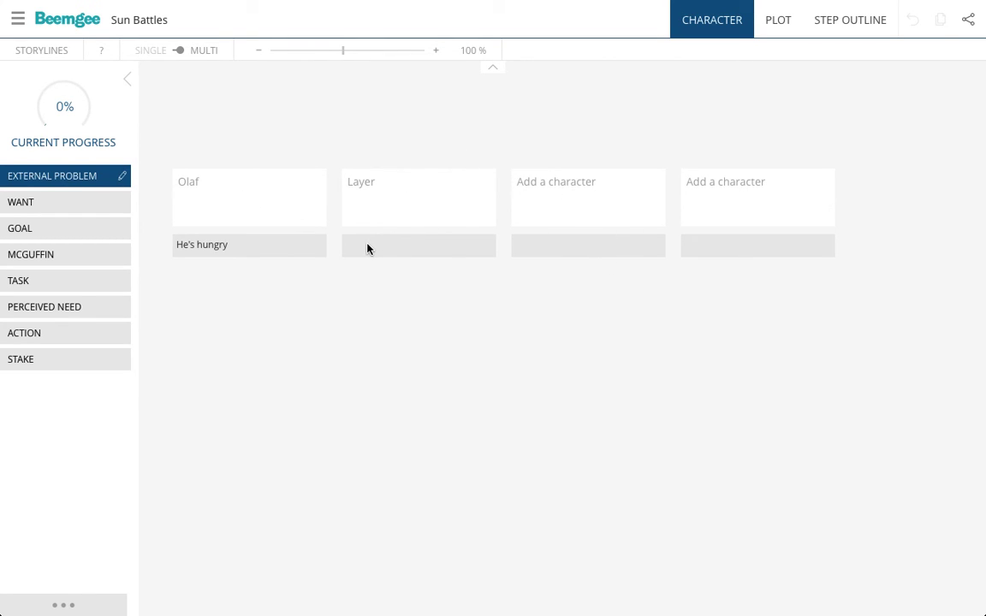
left_click(121, 177)
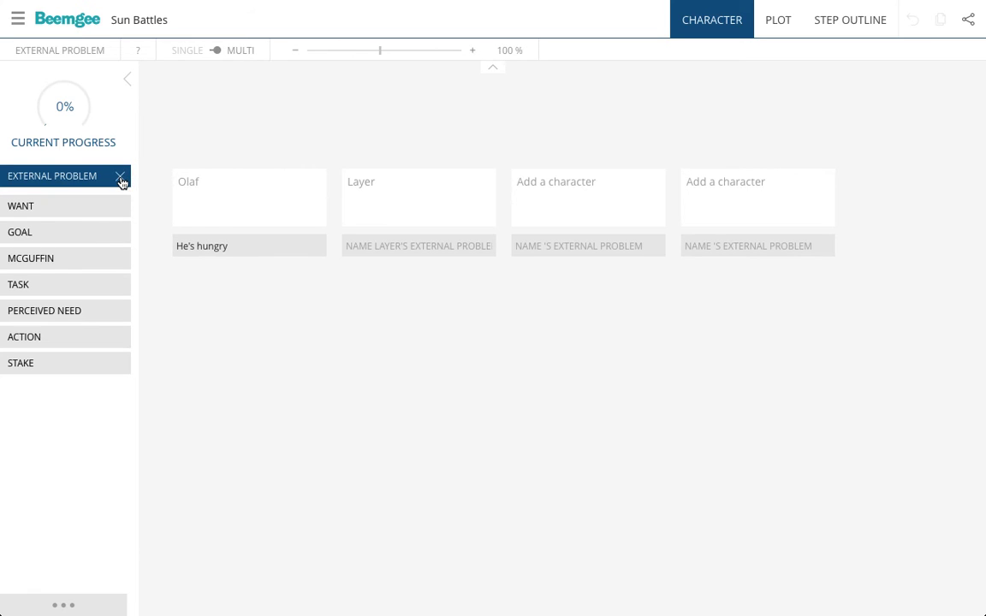
left_click(351, 247)
type("He's thirsty")
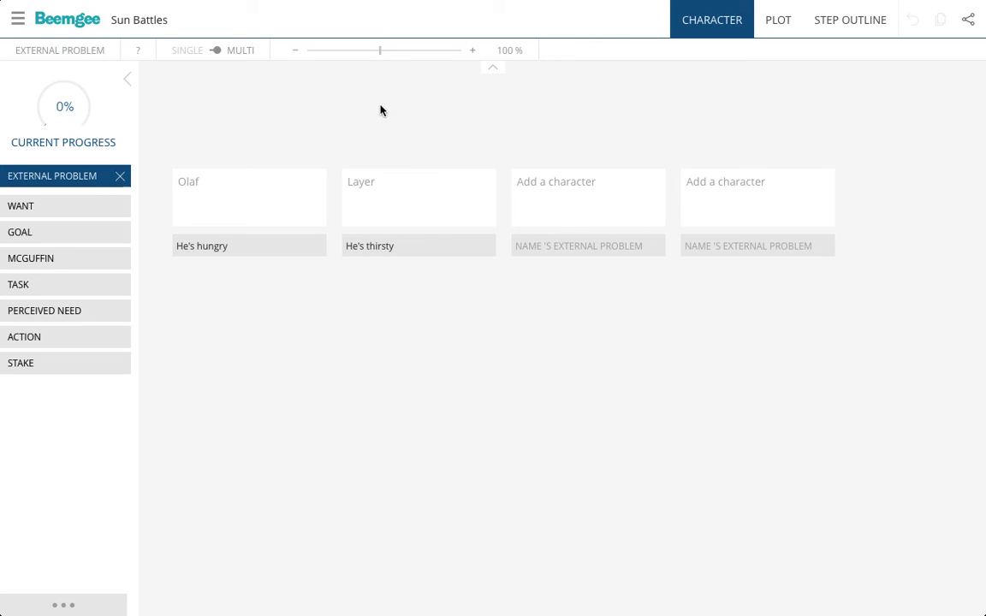
mouse_move(381, 57)
left_mouse_down()
mouse_move(400, 57)
mouse_move(350, 54)
mouse_move(379, 53)
left_mouse_up()
- Copy the project's unique URL to the clipboard from the sharing options
left_click(969, 26)
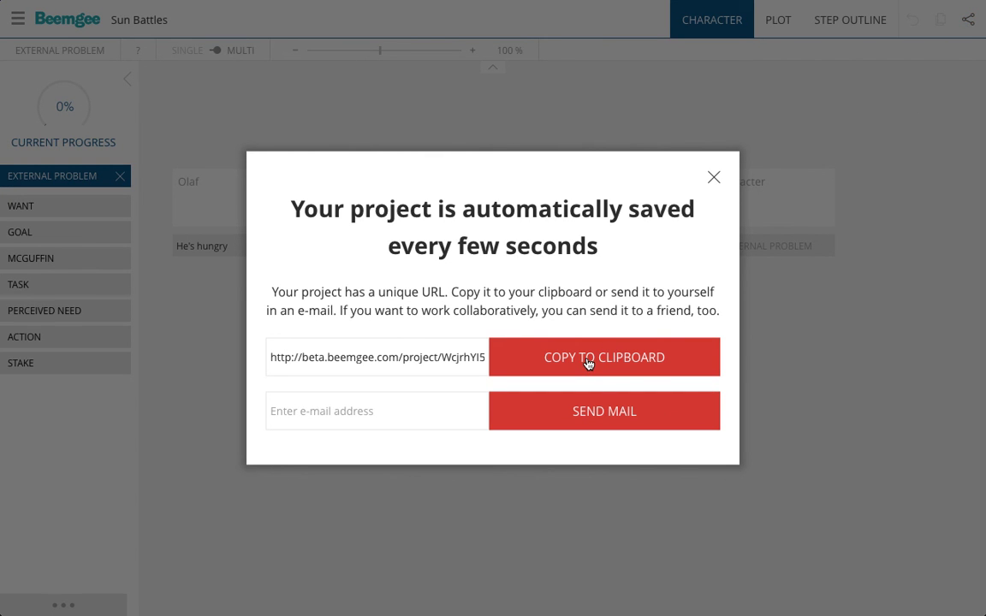
left_click(545, 362)
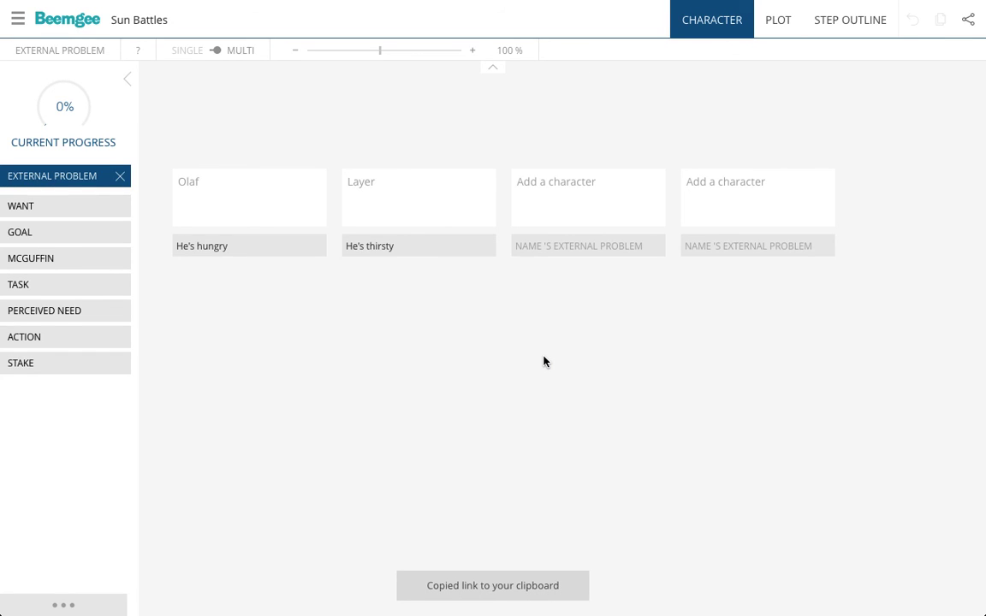
left_click(967, 18)
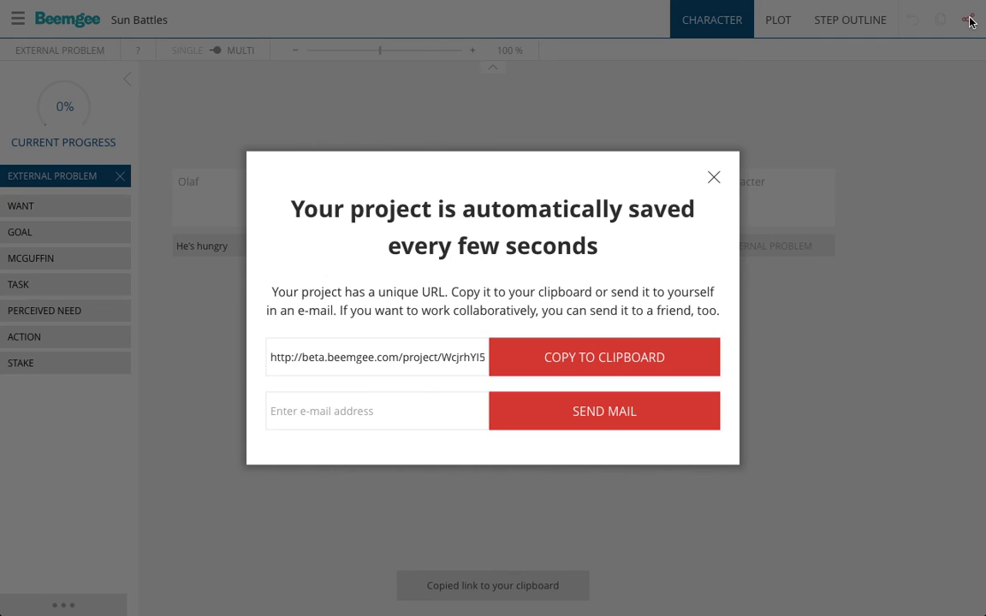
left_click(286, 411)
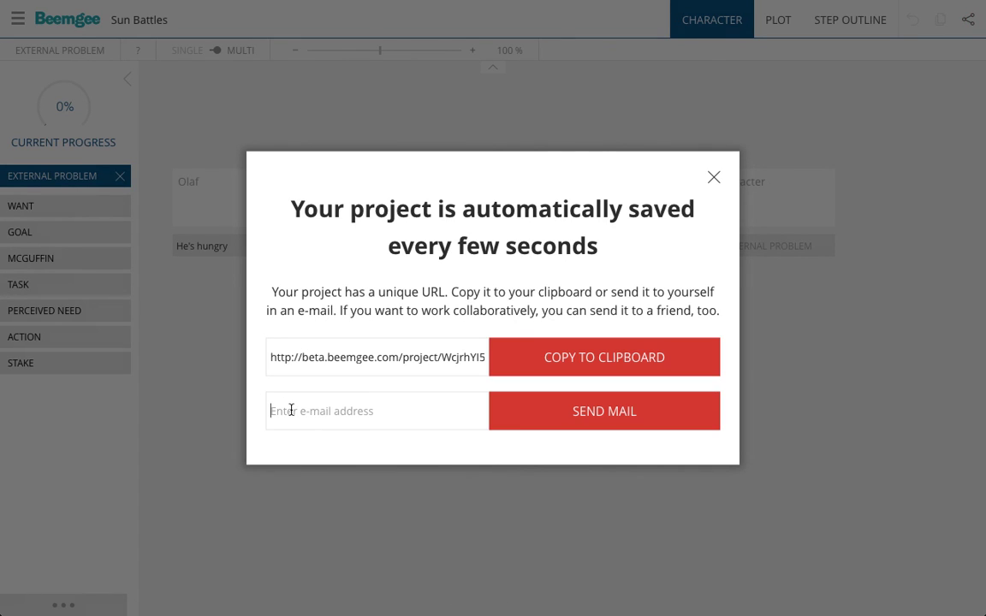
type("olaf@")
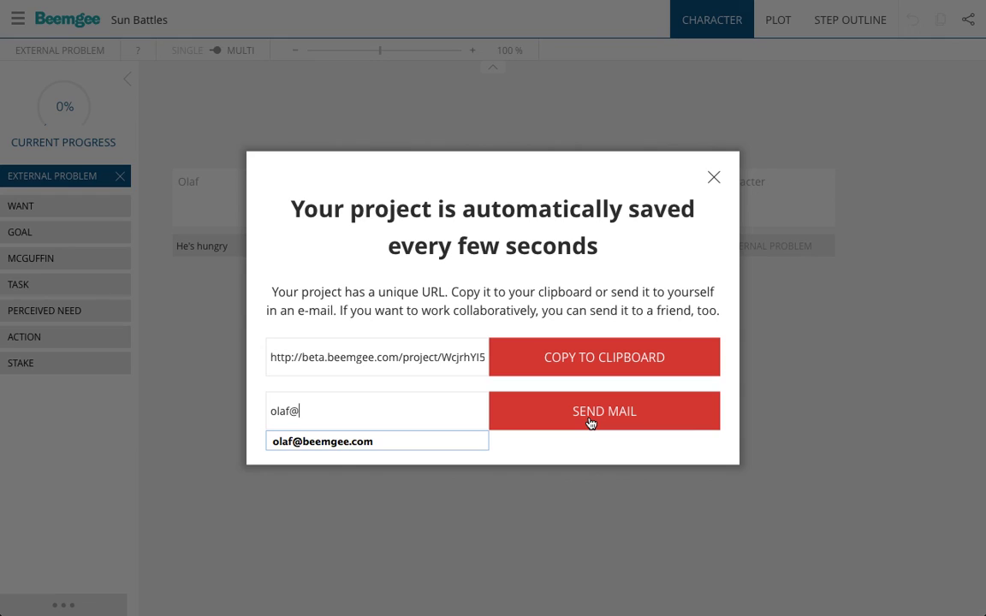
left_click(714, 177)
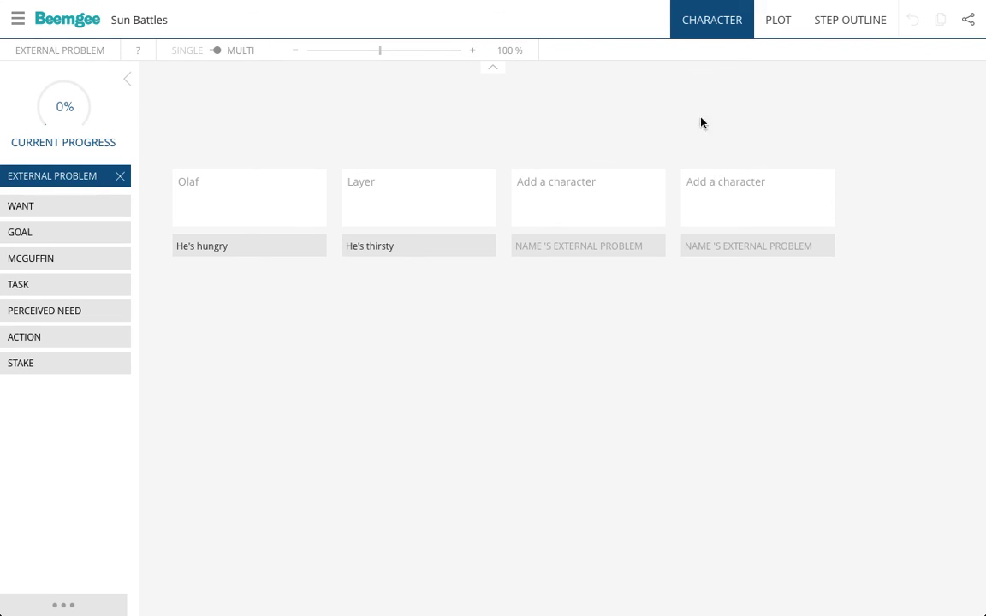